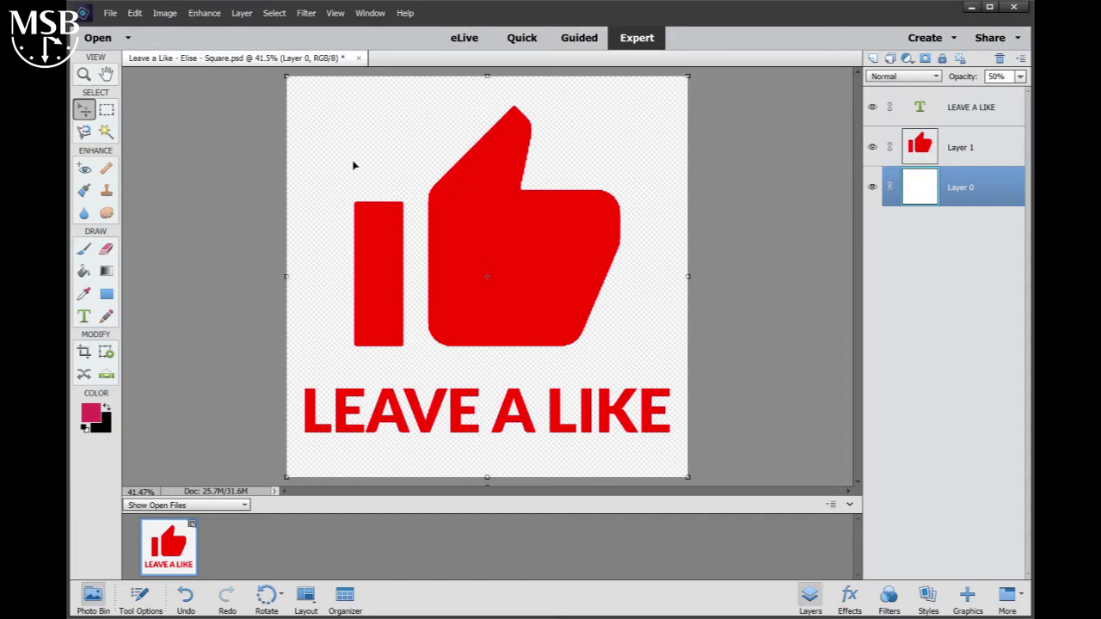
Enter 500 as the image width in the Image Size dialog.
{"action": "left_click", "coordinate": [171, 16]}
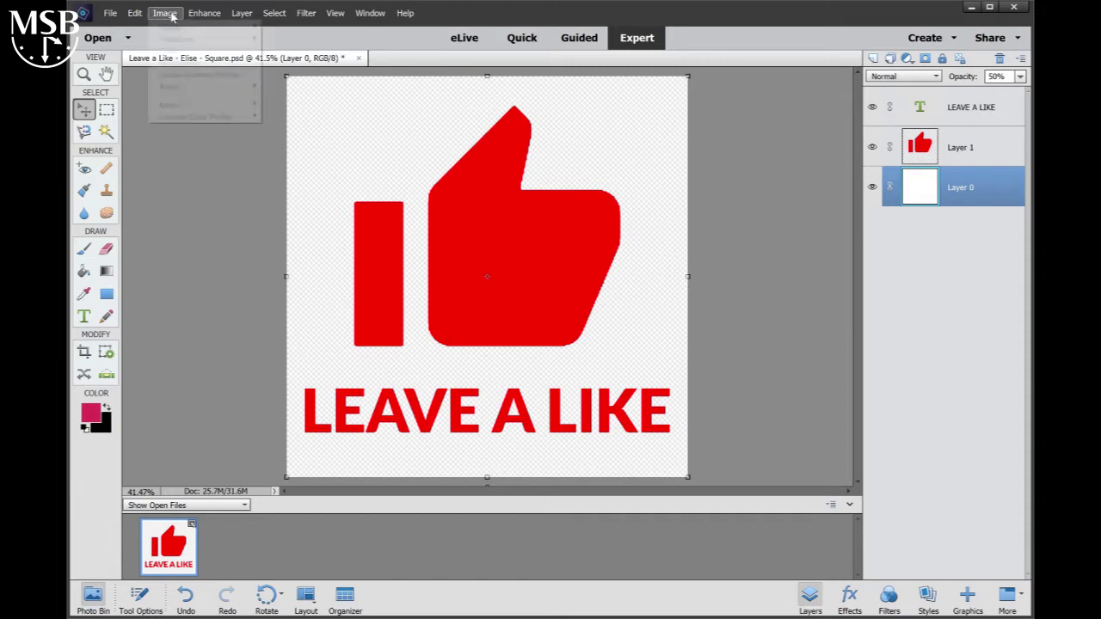
{"action": "mouse_move", "coordinate": [200, 92]}
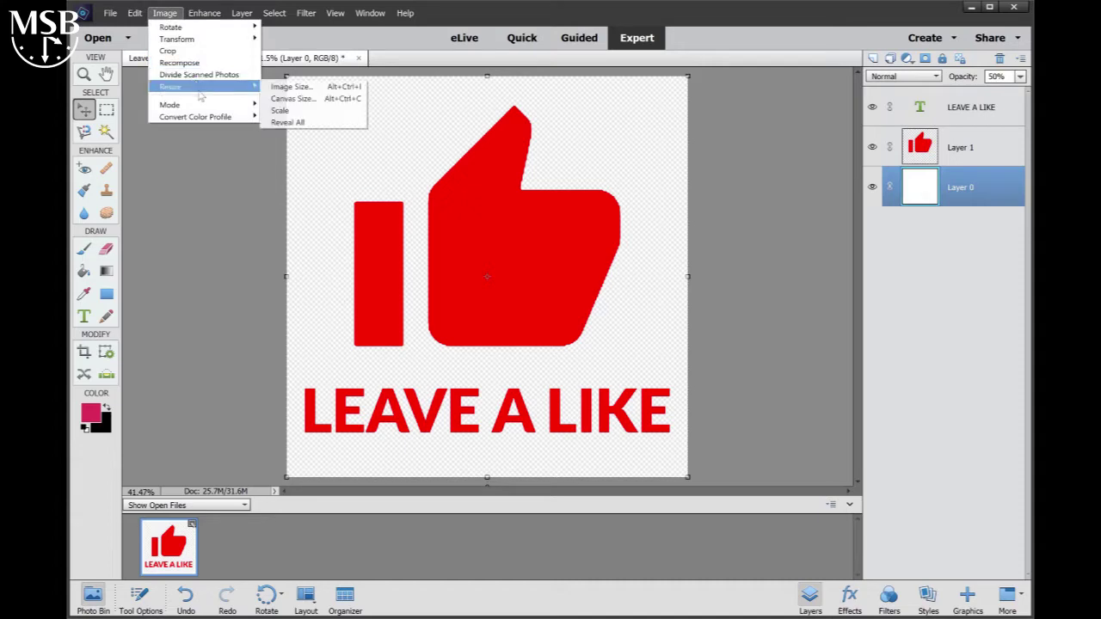
{"action": "left_click", "coordinate": [288, 88]}
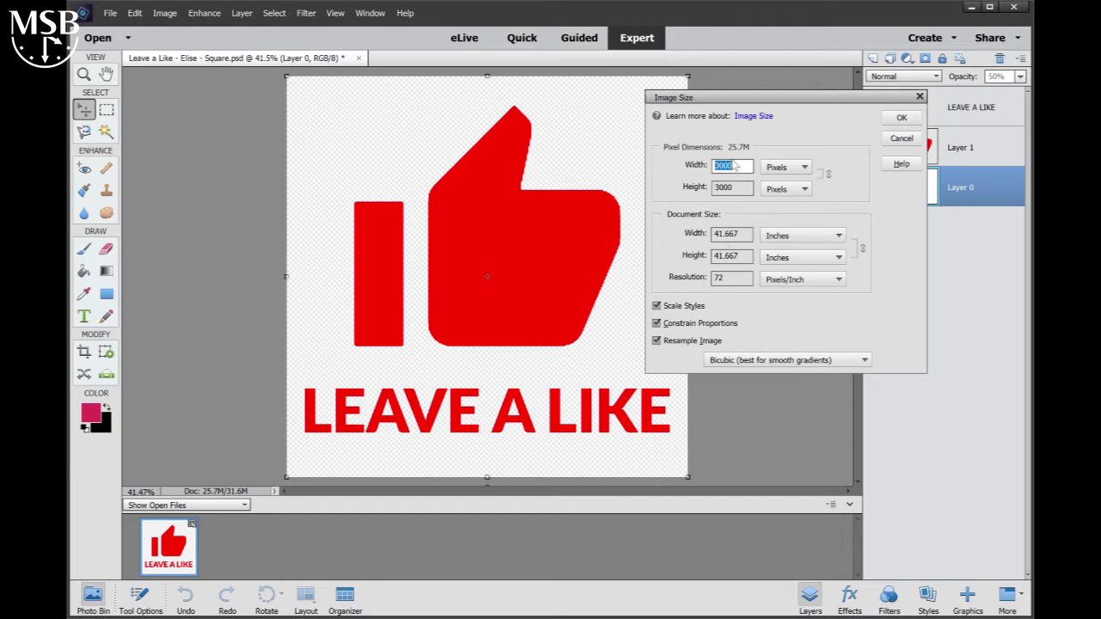
{"action": "type", "text": "500"}
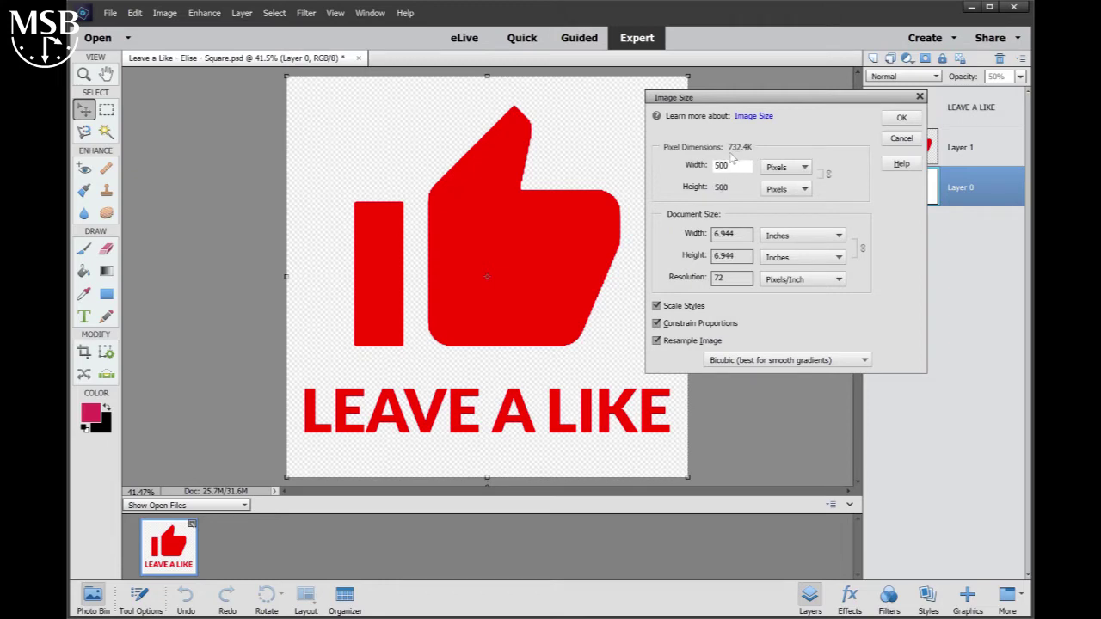
Turn Constrain Proportions back on and correct the width to 500 px for a 500×500 image.
{"action": "left_click", "coordinate": [656, 323]}
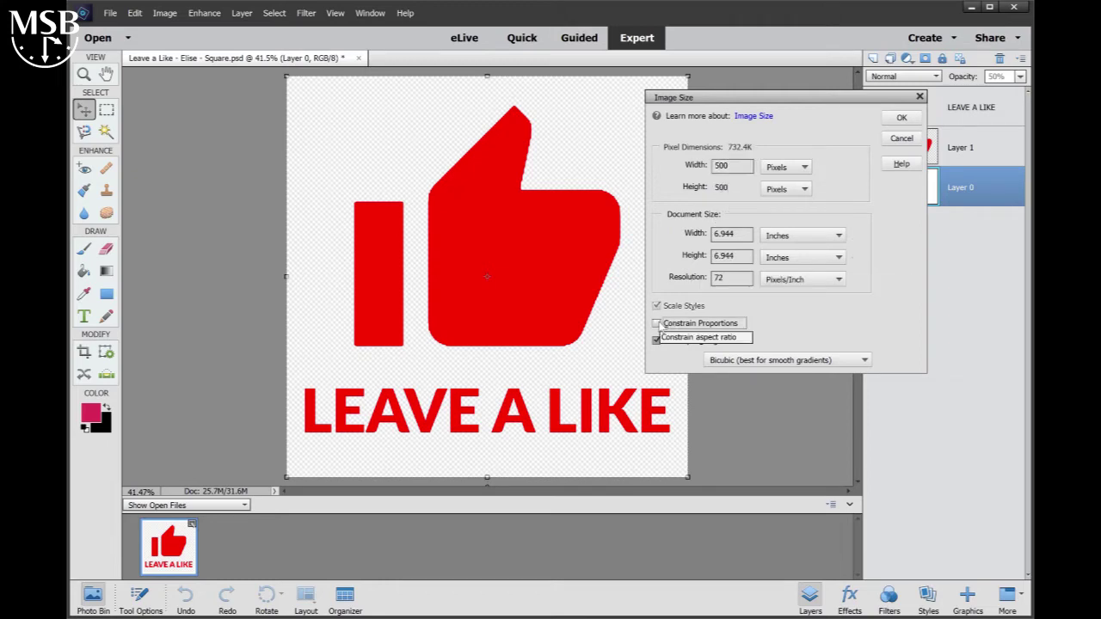
{"action": "left_click", "coordinate": [719, 166]}
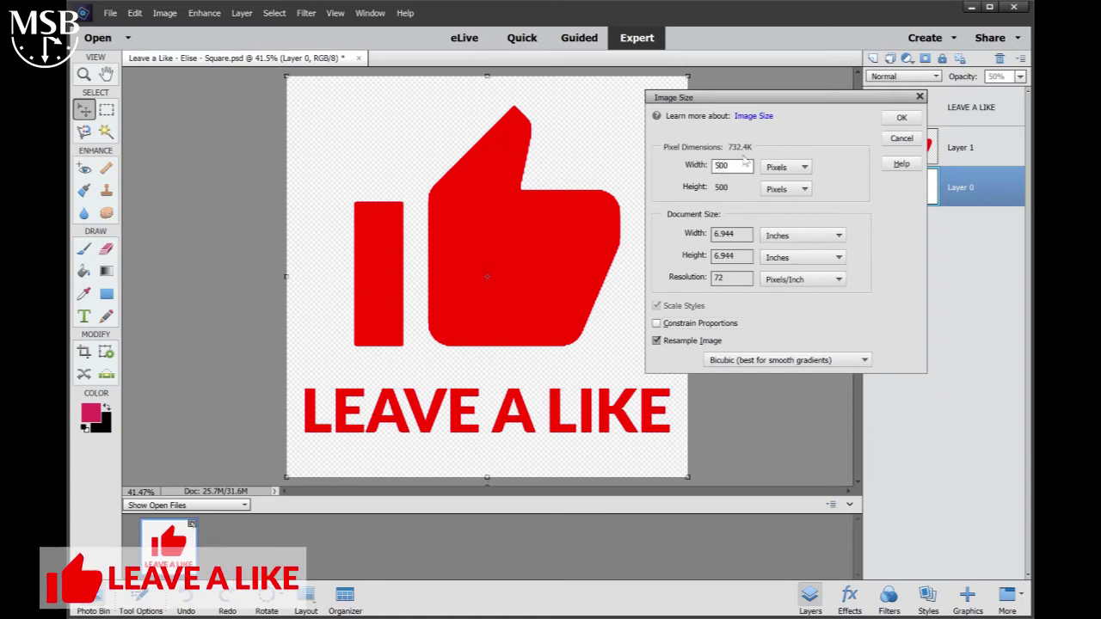
{"action": "key", "text": "BackSpace"}
{"action": "type", "text": "7"}
{"action": "left_click", "coordinate": [656, 324]}
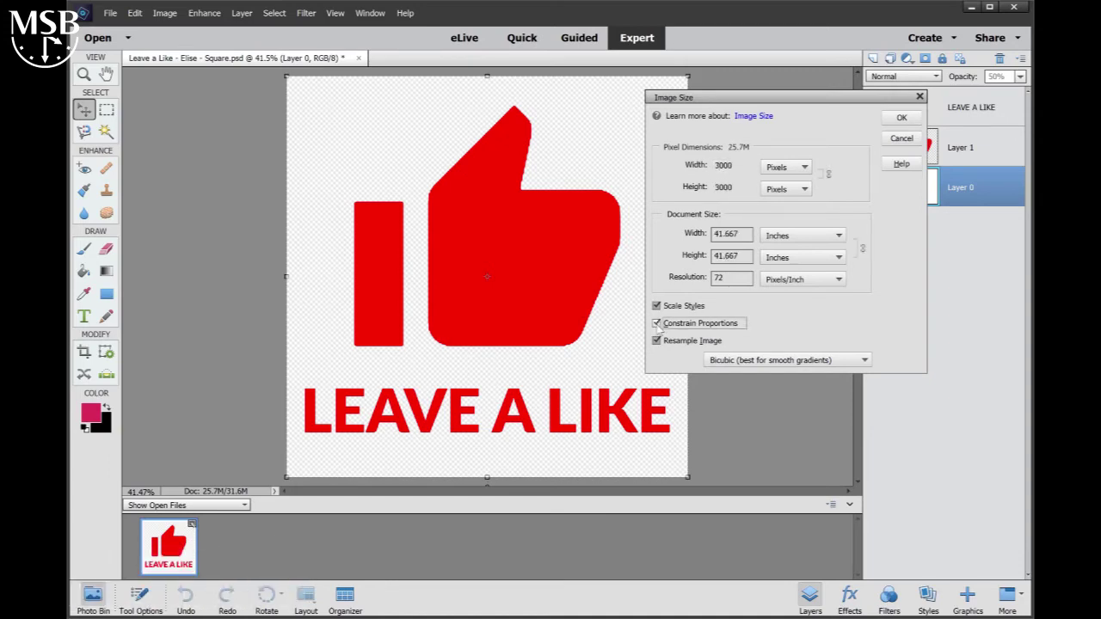
{"action": "left_click", "coordinate": [733, 165]}
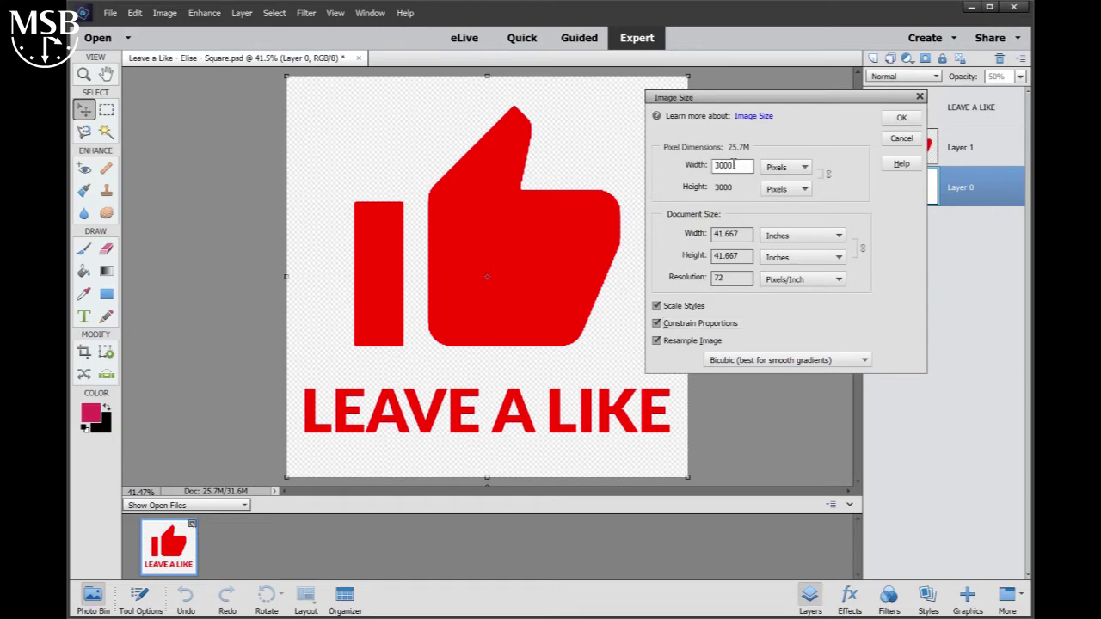
{"action": "key", "text": "BackSpace"}
{"action": "key", "text": "Home"}
{"action": "key", "text": "Delete"}
{"action": "type", "text": "5"}
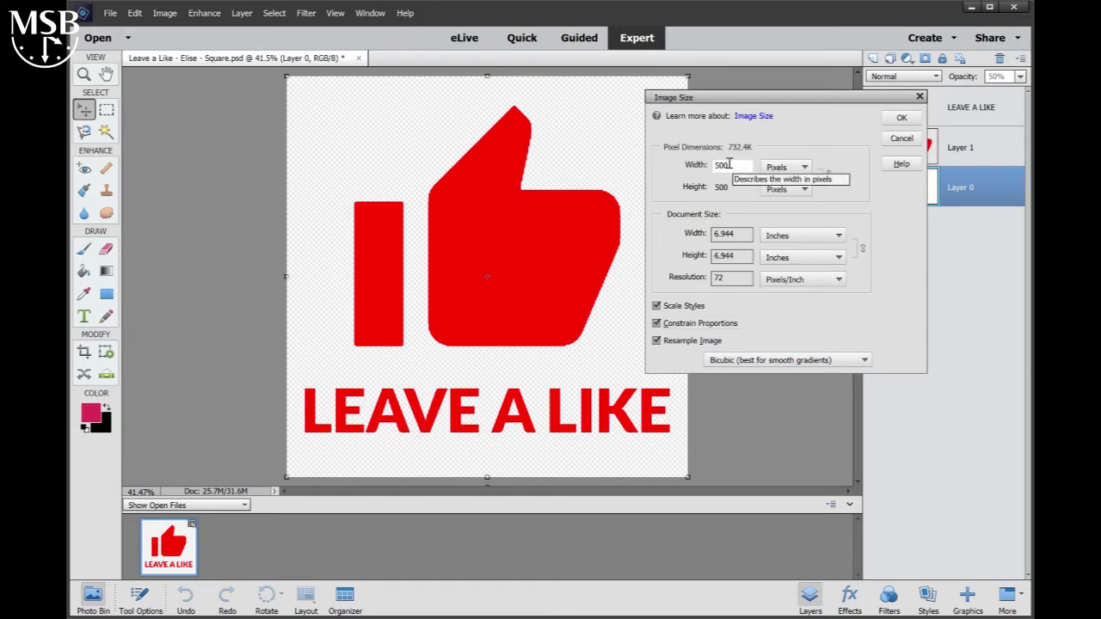
{"action": "left_click", "coordinate": [901, 118]}
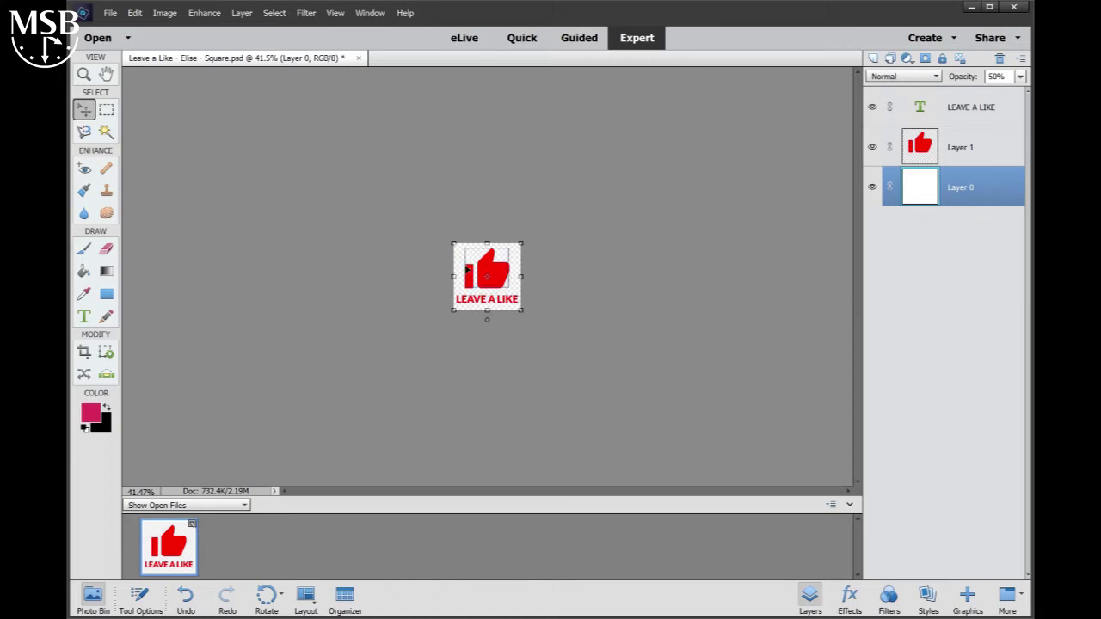
{"action": "scroll", "coordinate": [465, 269], "scroll_direction": "up", "scroll_amount": 4}
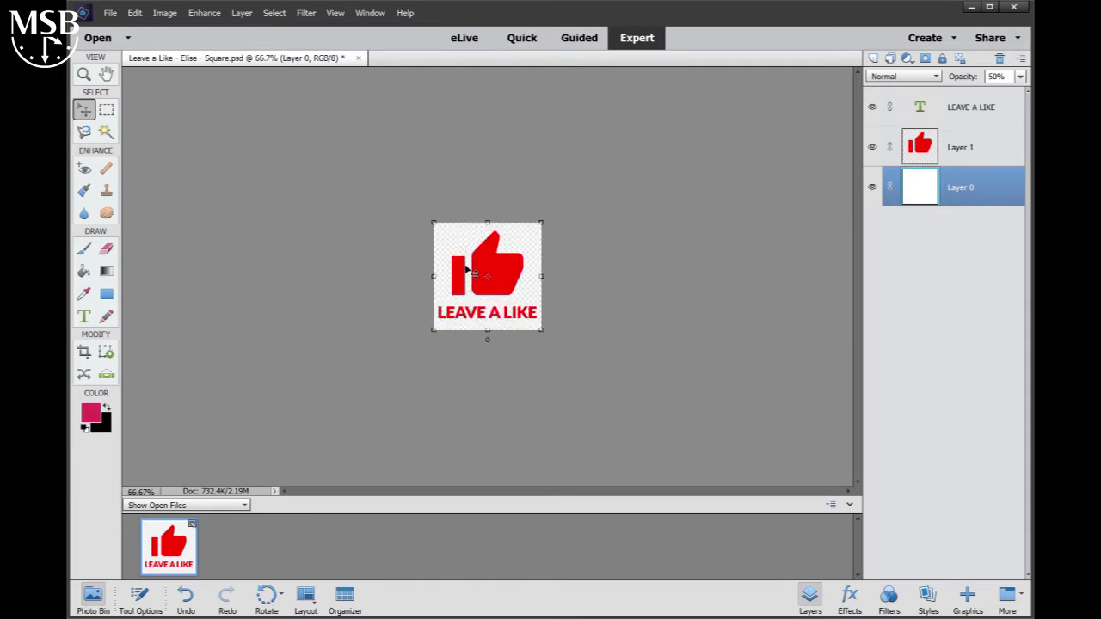
{"action": "scroll", "coordinate": [465, 269], "scroll_direction": "down", "scroll_amount": 1}
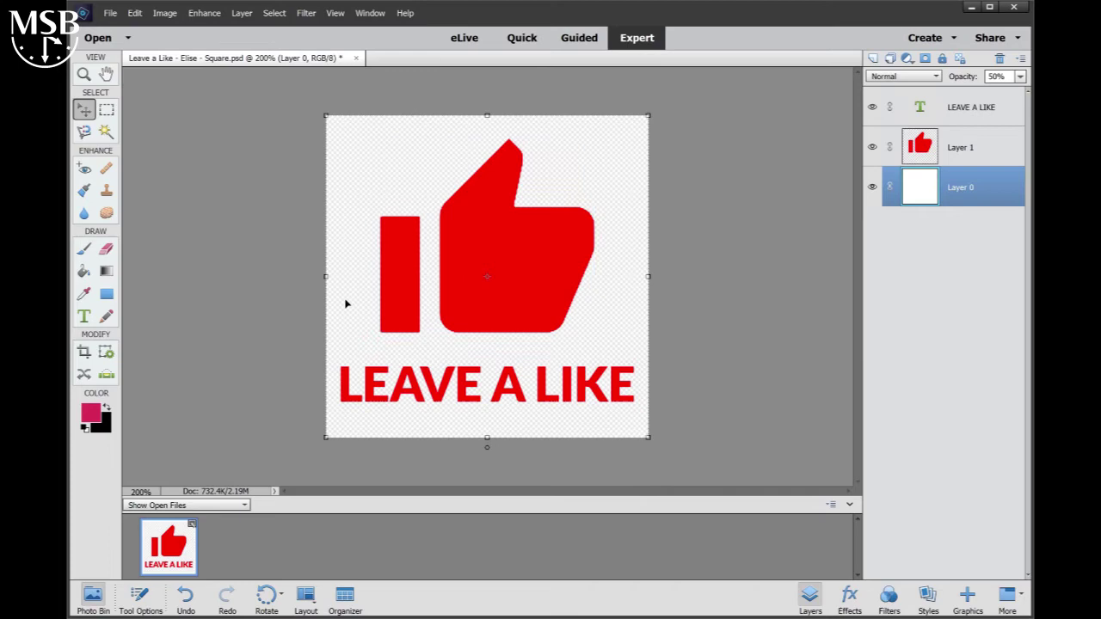
{"action": "left_click", "coordinate": [160, 12]}
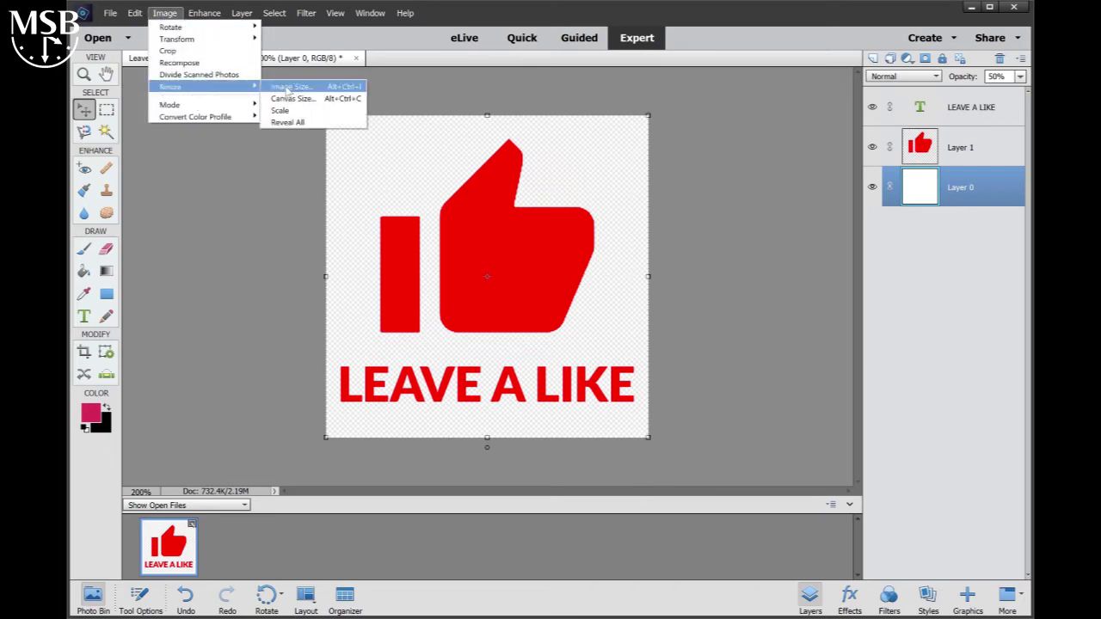
{"action": "left_click", "coordinate": [288, 87]}
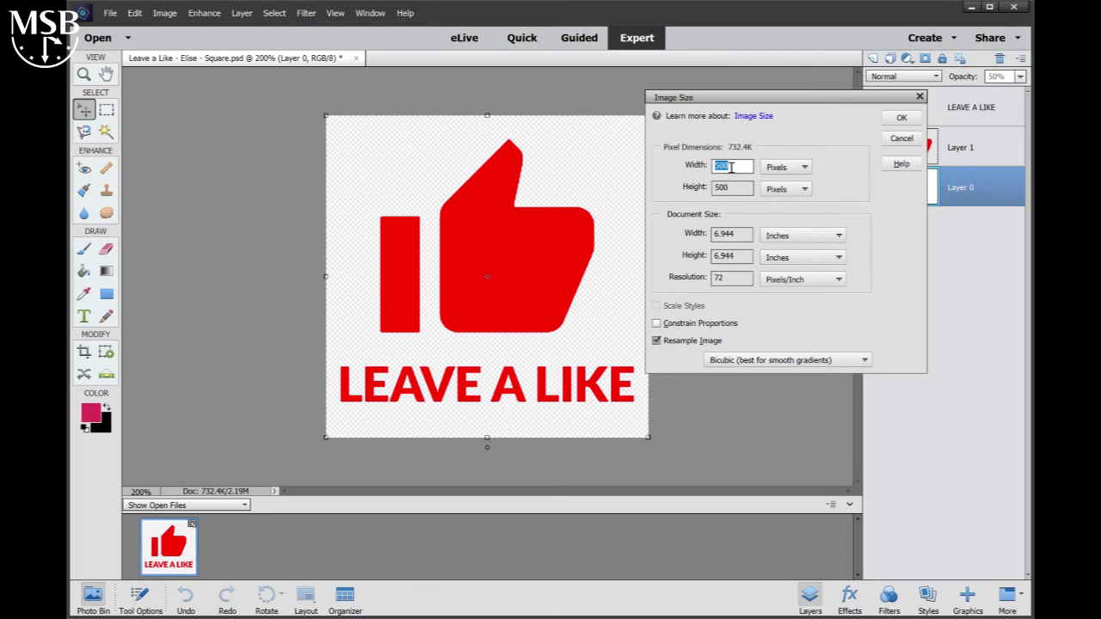
{"action": "left_click", "coordinate": [919, 96]}
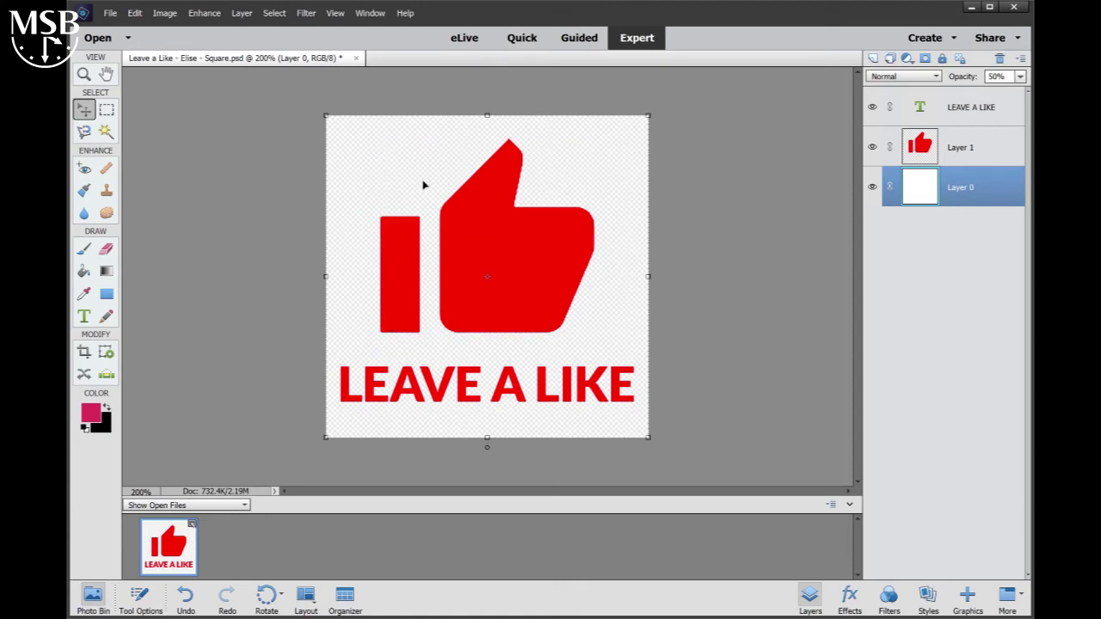
Set the canvas width to 1500 pixels with the left-middle anchor.
{"action": "left_click", "coordinate": [167, 13]}
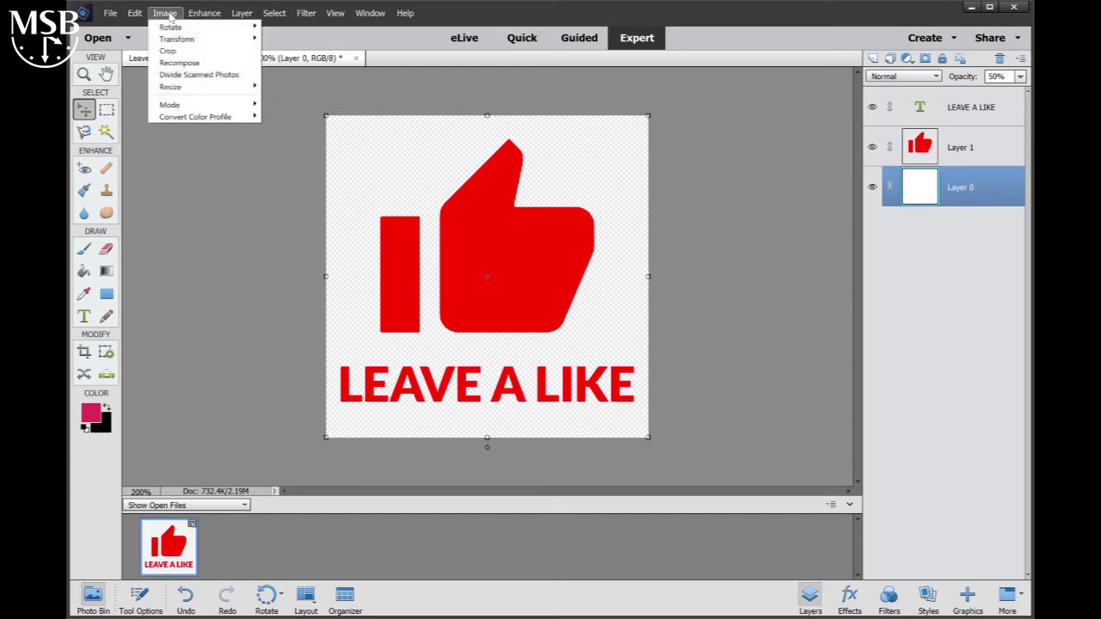
{"action": "mouse_move", "coordinate": [209, 89]}
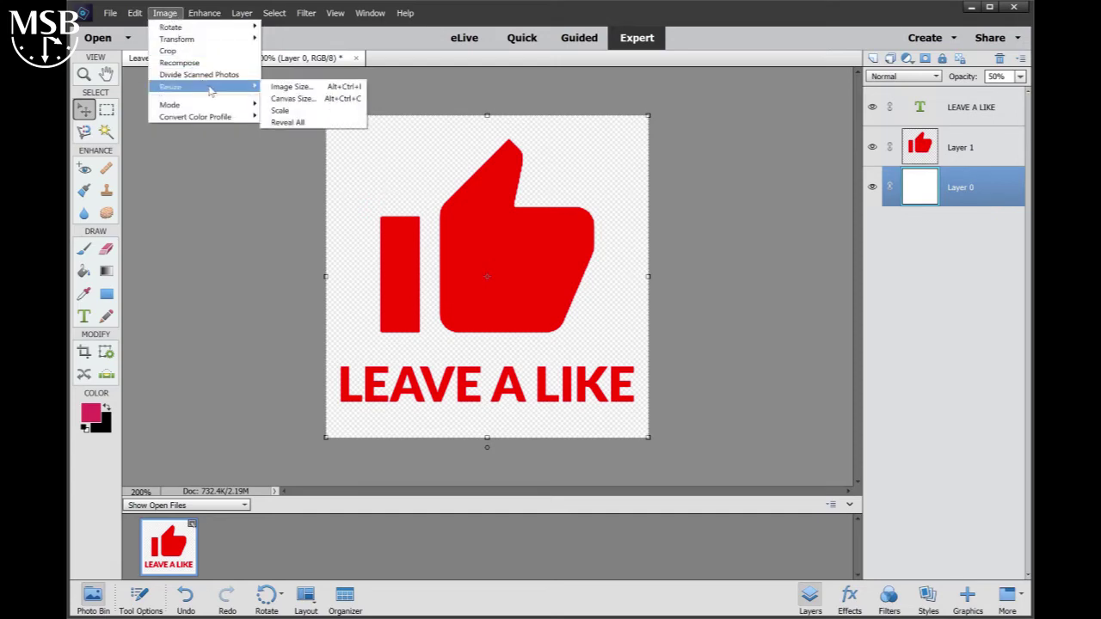
{"action": "left_click", "coordinate": [305, 98]}
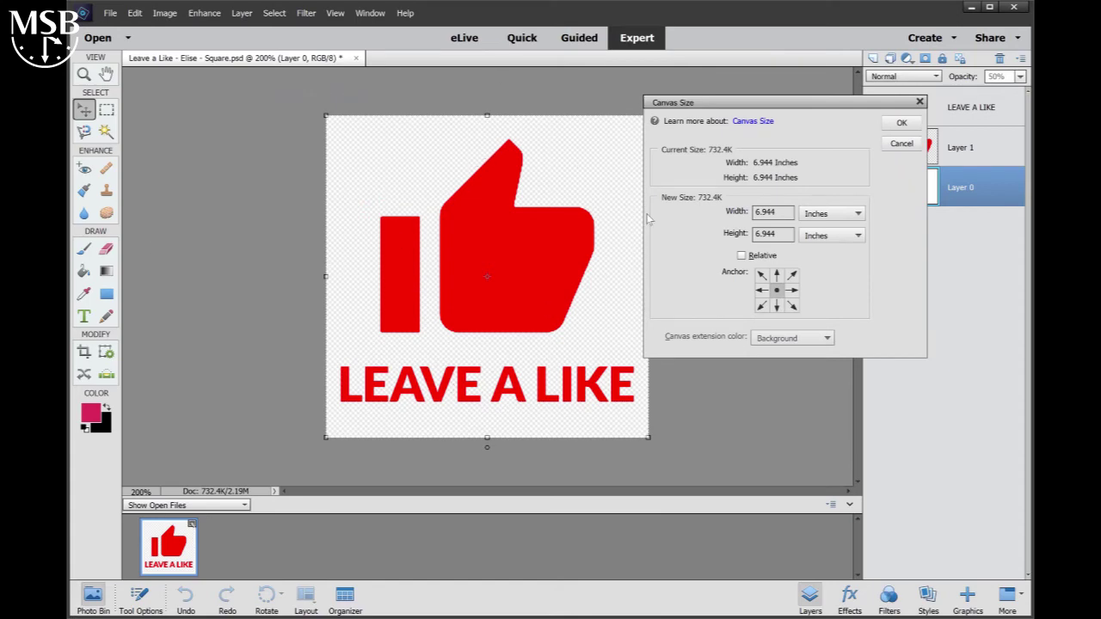
{"action": "left_click", "coordinate": [848, 215]}
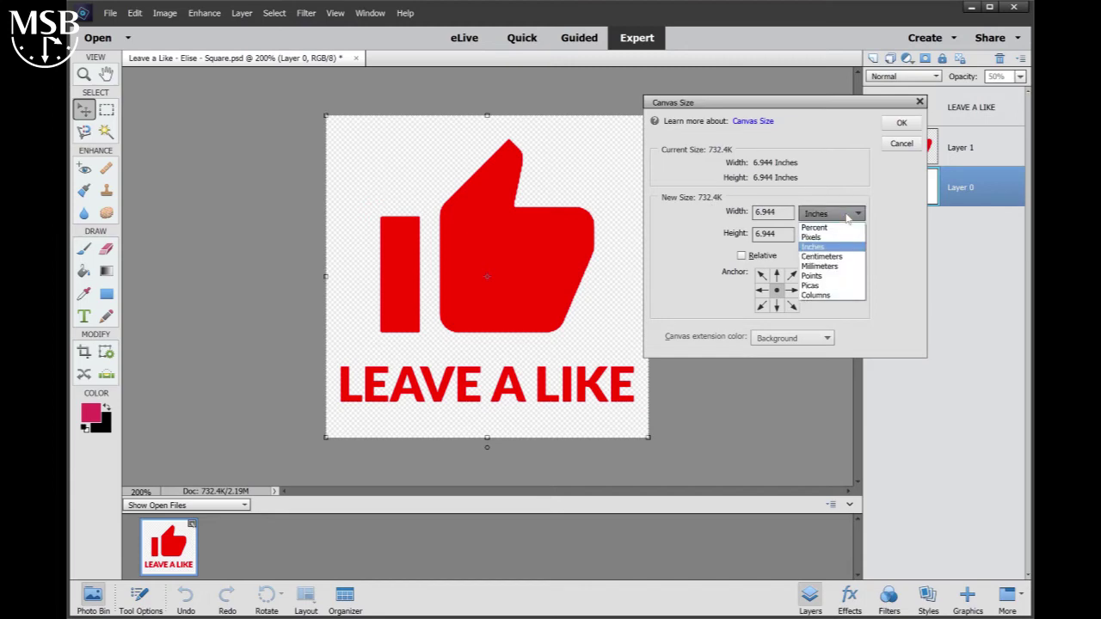
{"action": "left_click", "coordinate": [836, 235]}
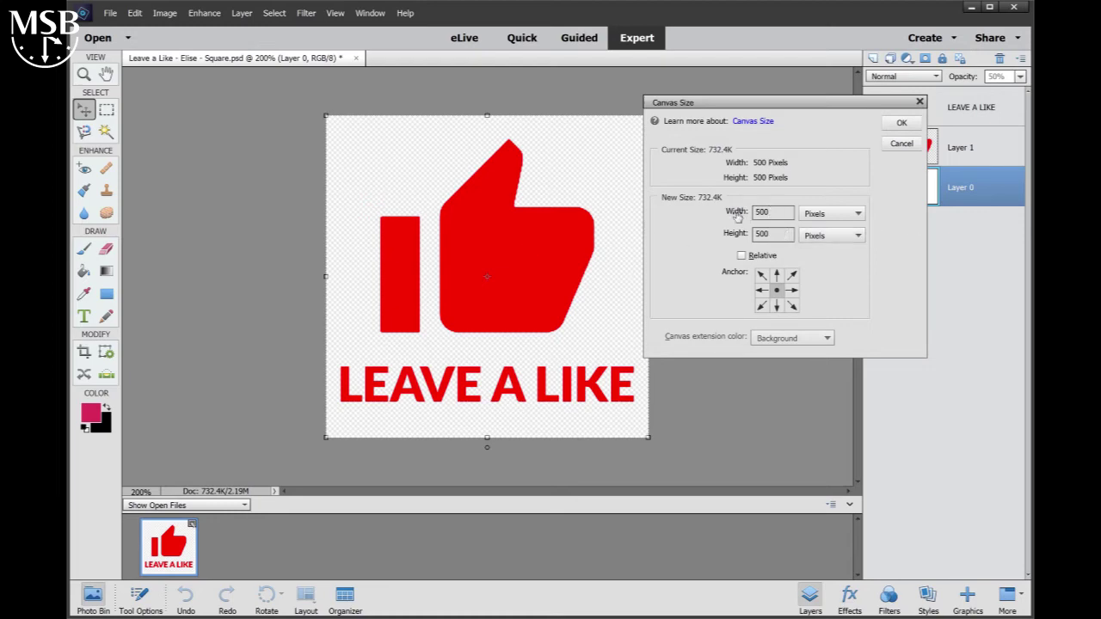
{"action": "double_click", "coordinate": [758, 212]}
{"action": "type", "text": "1500"}
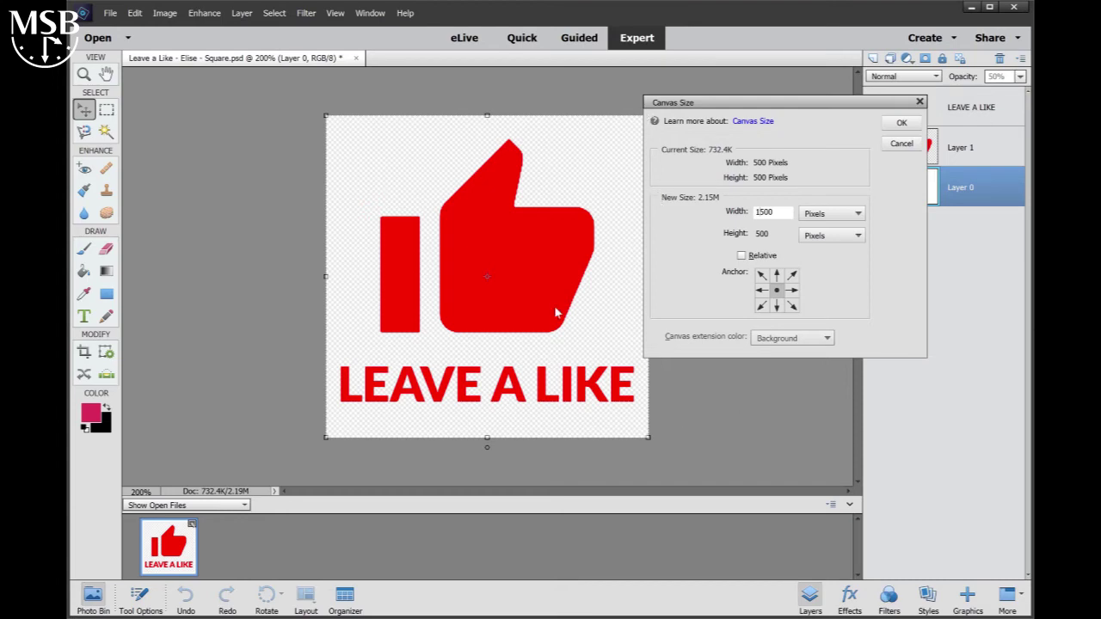
{"action": "left_click", "coordinate": [761, 289]}
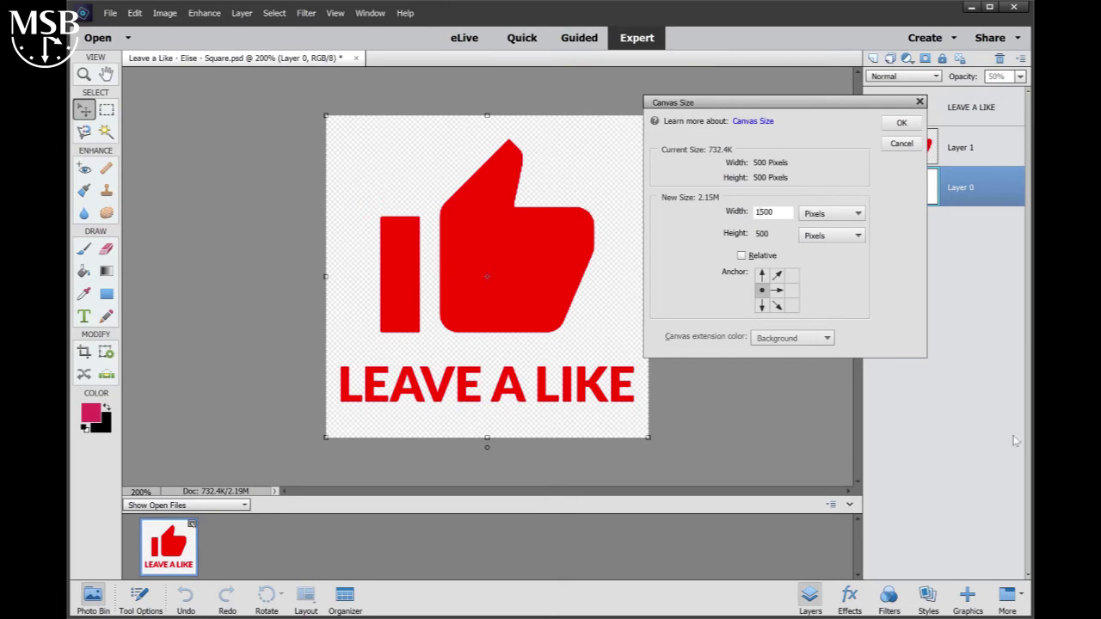
{"action": "left_click", "coordinate": [900, 123]}
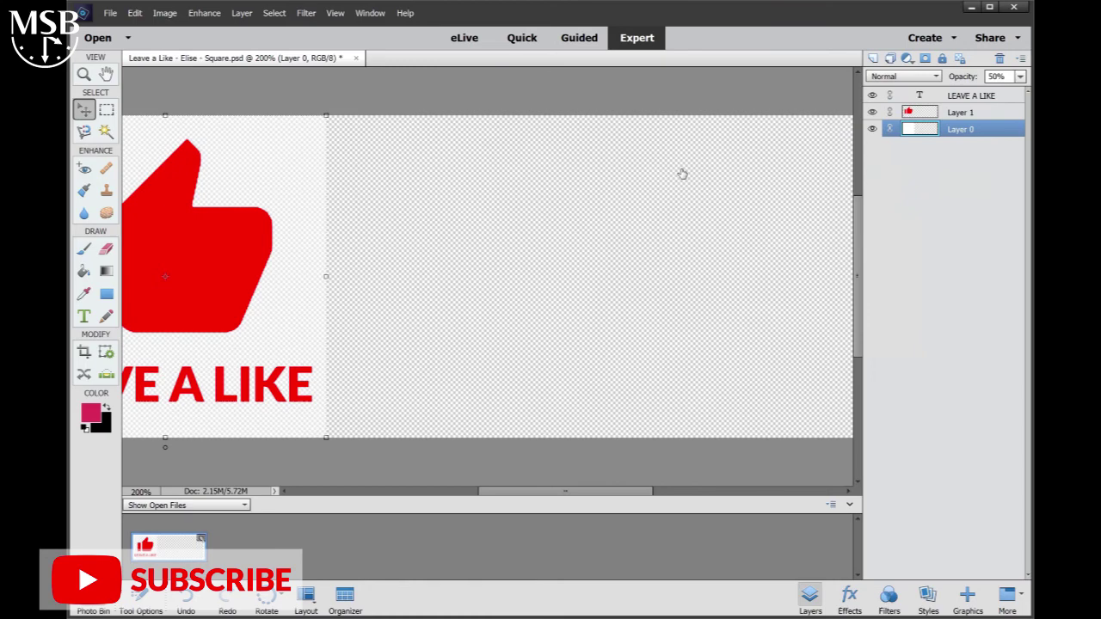
Zoom out and drag the LEAVE A LIKE text into the right half beside the thumb.
{"action": "key", "text": "ctrl+minus"}
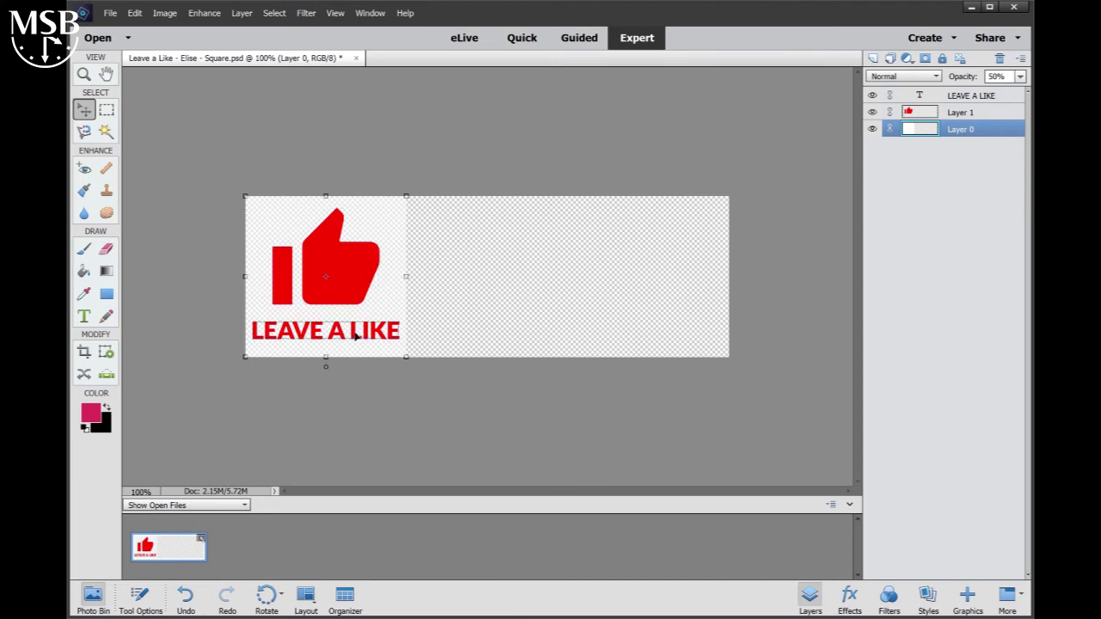
{"action": "left_click_drag", "start_coordinate": [355, 336], "coordinate": [719, 186]}
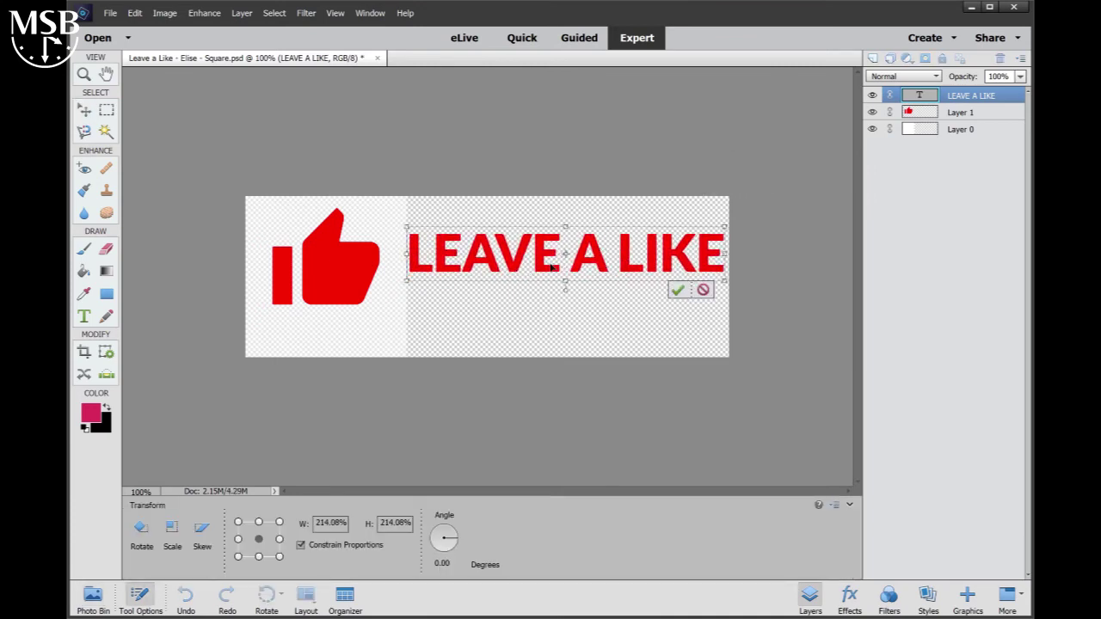
{"action": "left_click_drag", "start_coordinate": [551, 267], "coordinate": [534, 282]}
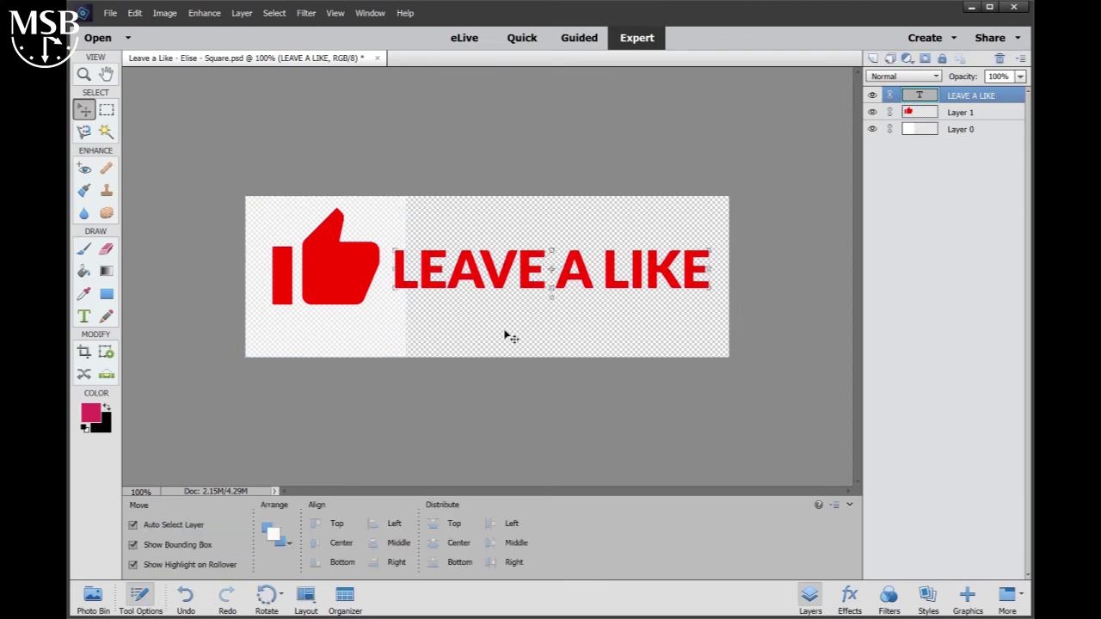
Paint Bucket Layer 0's transparent right side with white after resetting the colours.
{"action": "left_click", "coordinate": [968, 130]}
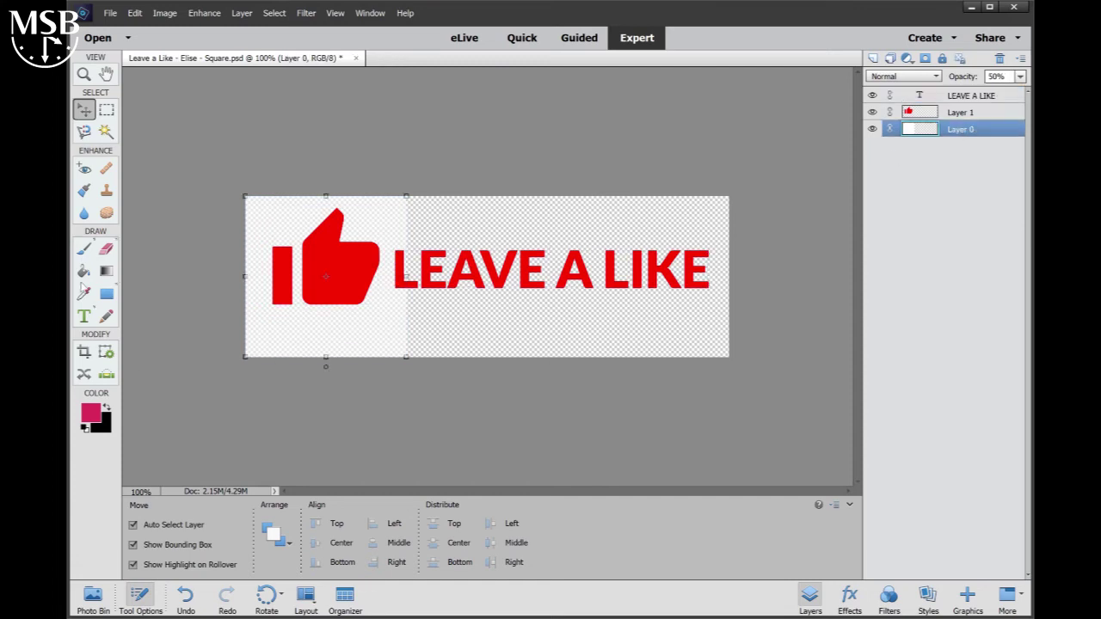
{"action": "left_click", "coordinate": [83, 272]}
{"action": "left_click", "coordinate": [84, 427]}
{"action": "left_click", "coordinate": [106, 408]}
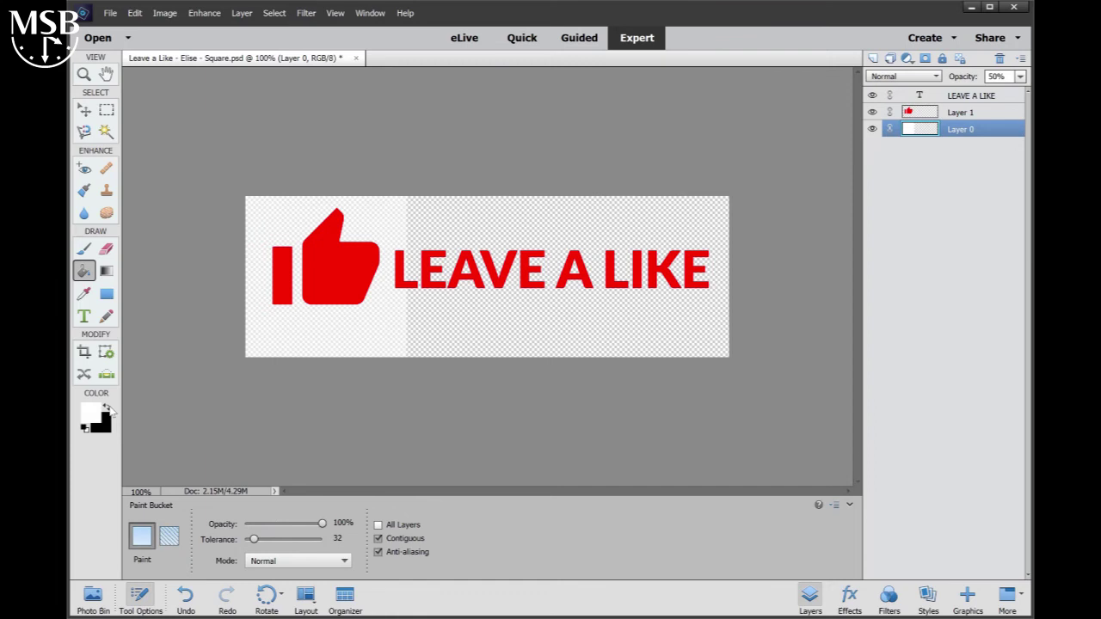
{"action": "left_click", "coordinate": [506, 332]}
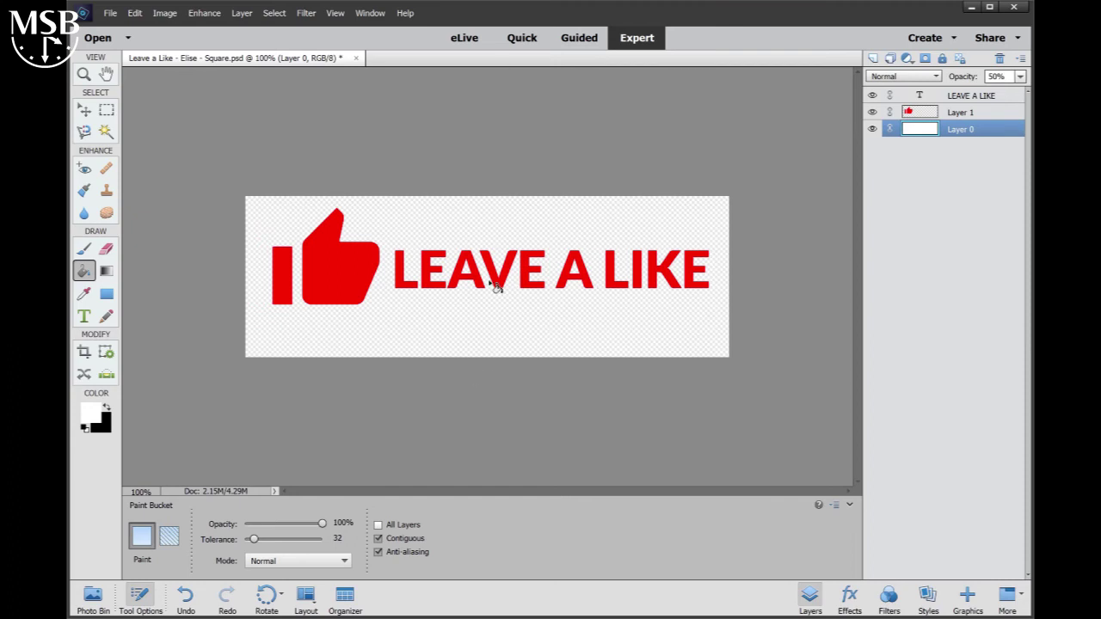
Set the canvas width to 500 pixels anchored left-middle and accept the clipping.
{"action": "left_click", "coordinate": [168, 16]}
{"action": "mouse_move", "coordinate": [198, 88]}
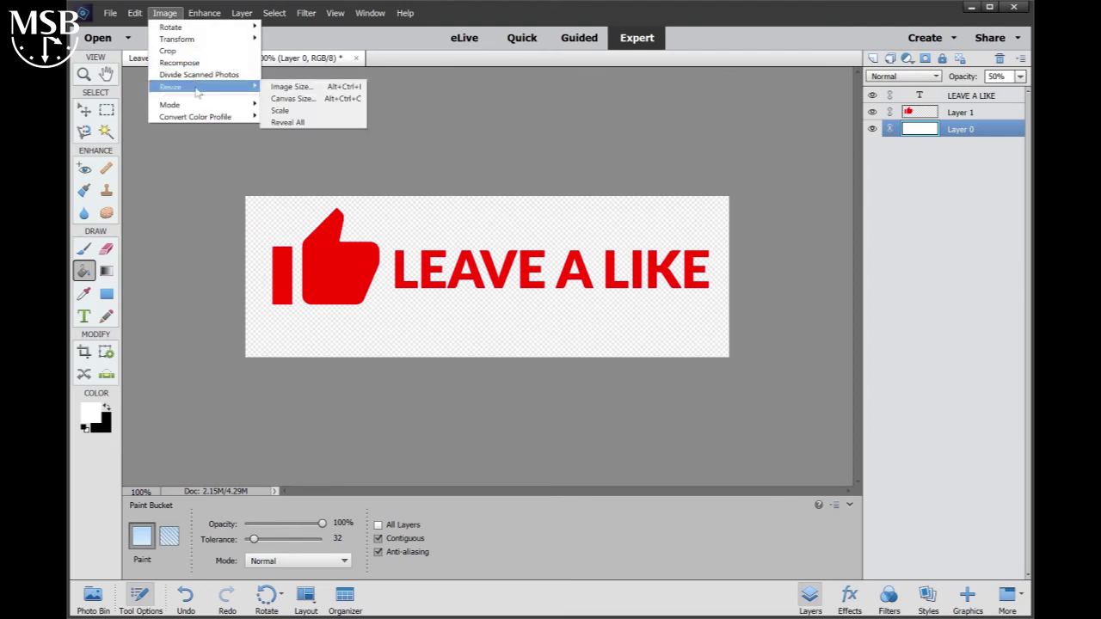
{"action": "left_click", "coordinate": [292, 99]}
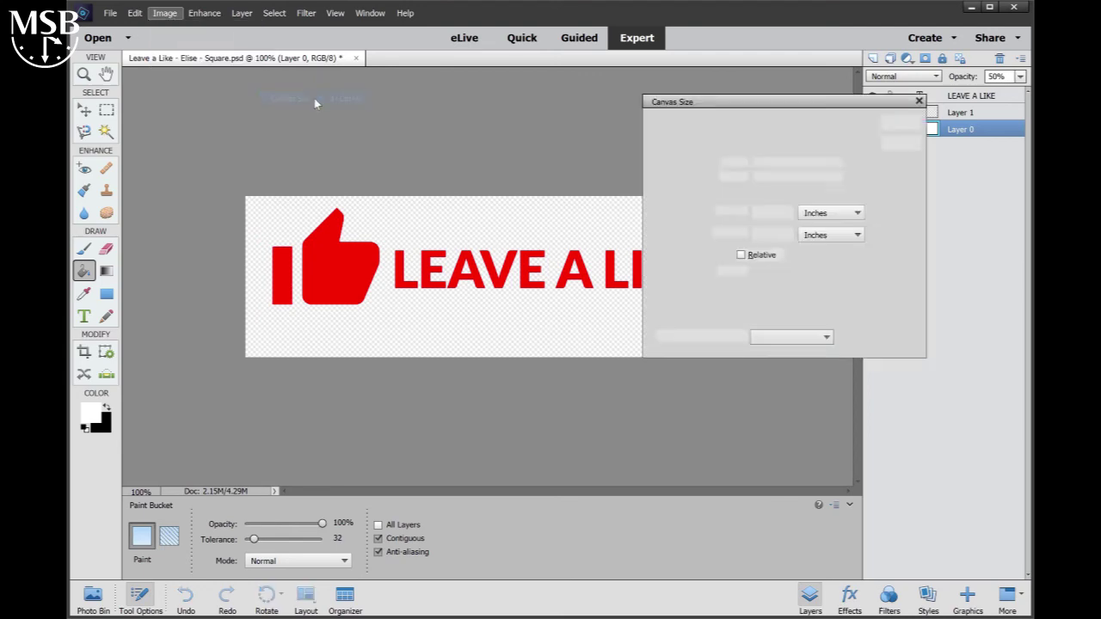
{"action": "left_click", "coordinate": [843, 216]}
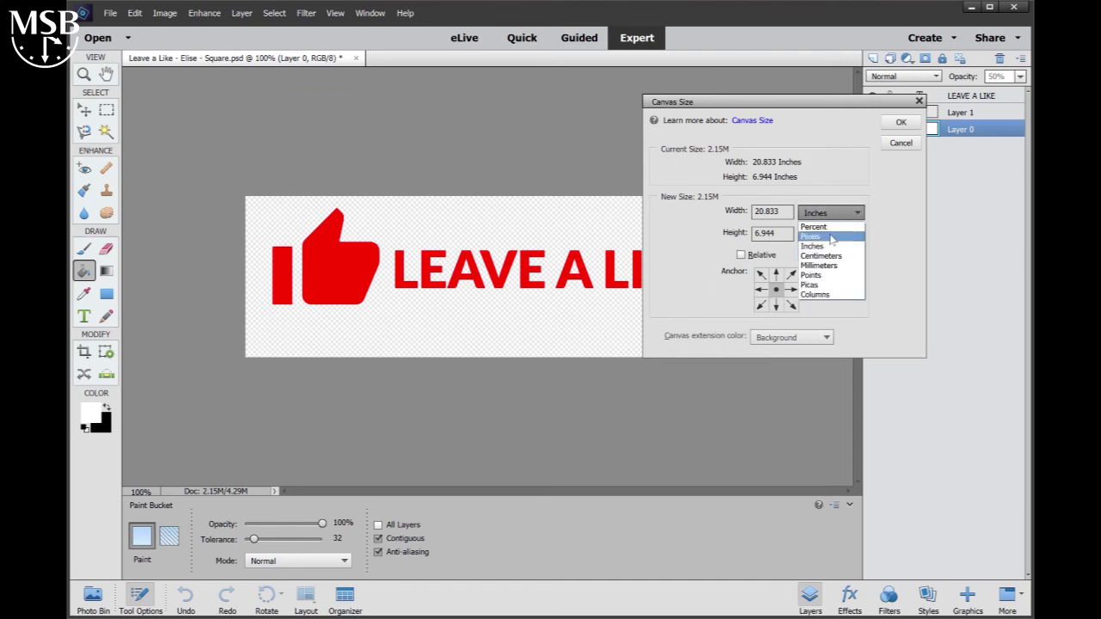
{"action": "left_click", "coordinate": [831, 238]}
{"action": "double_click", "coordinate": [761, 212]}
{"action": "type", "text": "500"}
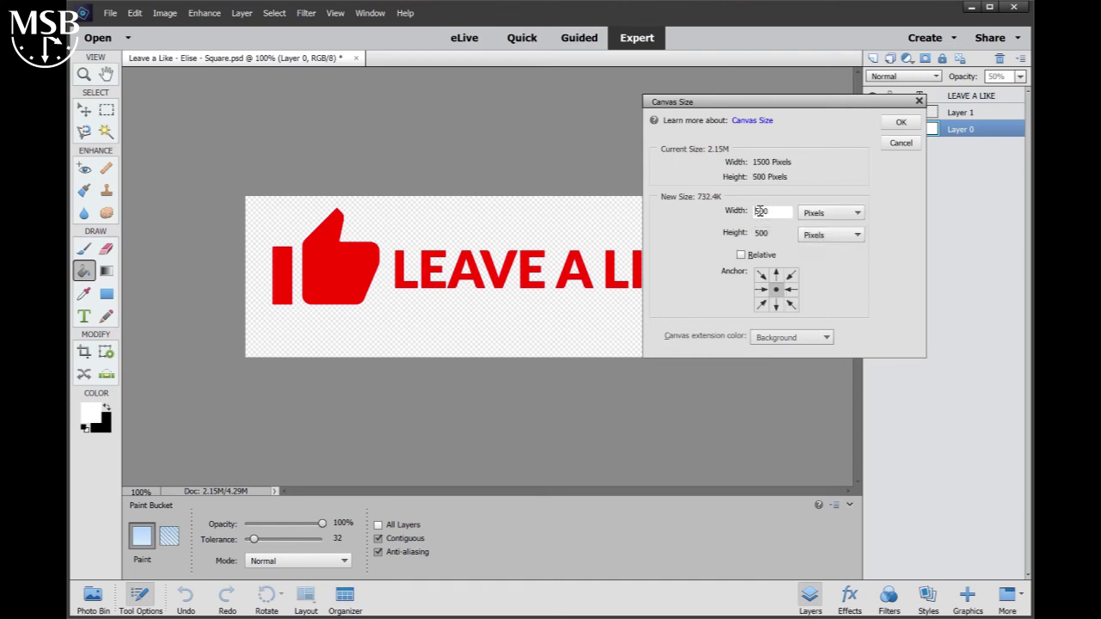
{"action": "left_click", "coordinate": [760, 288]}
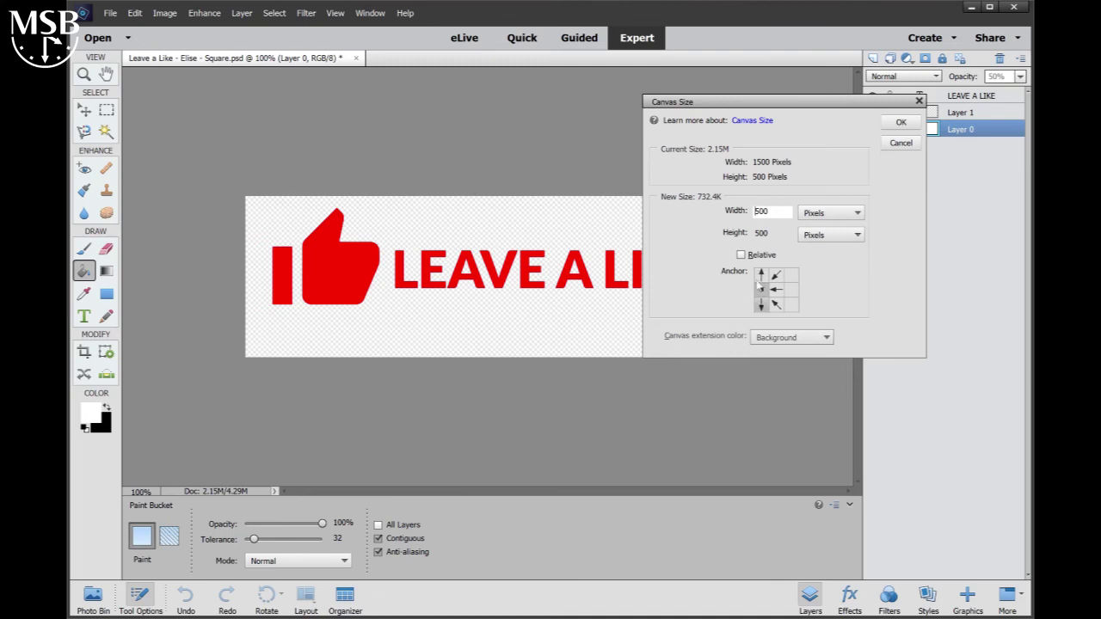
{"action": "left_click", "coordinate": [901, 122]}
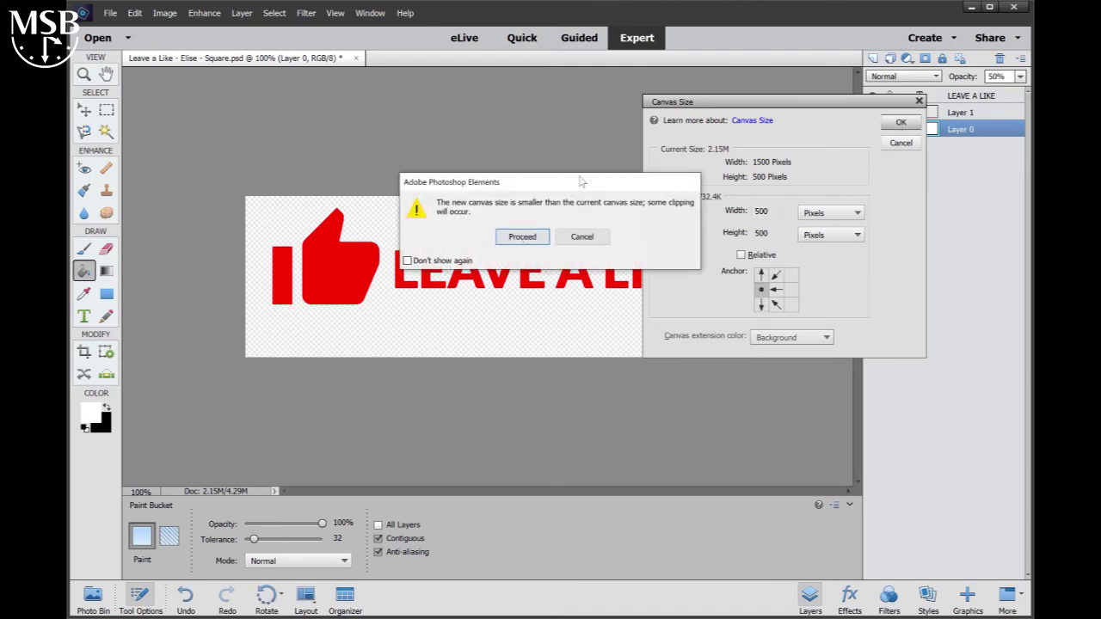
{"action": "left_click", "coordinate": [522, 236]}
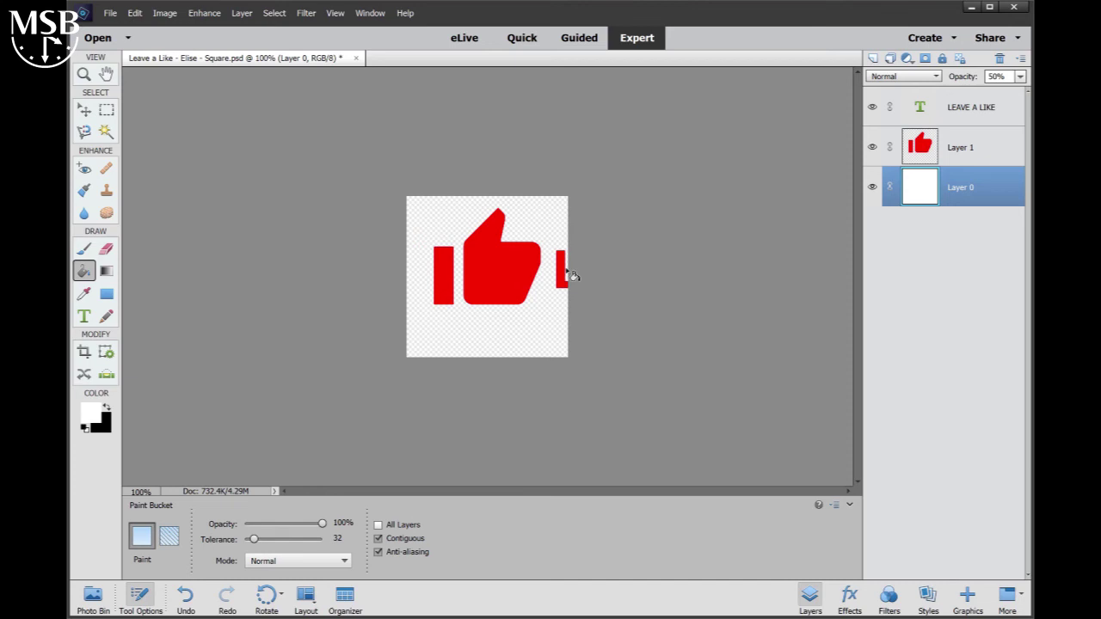
Move the LEAVE A LIKE text below the thumb, scale it to about 58%, and deselect.
{"action": "left_click", "coordinate": [83, 109]}
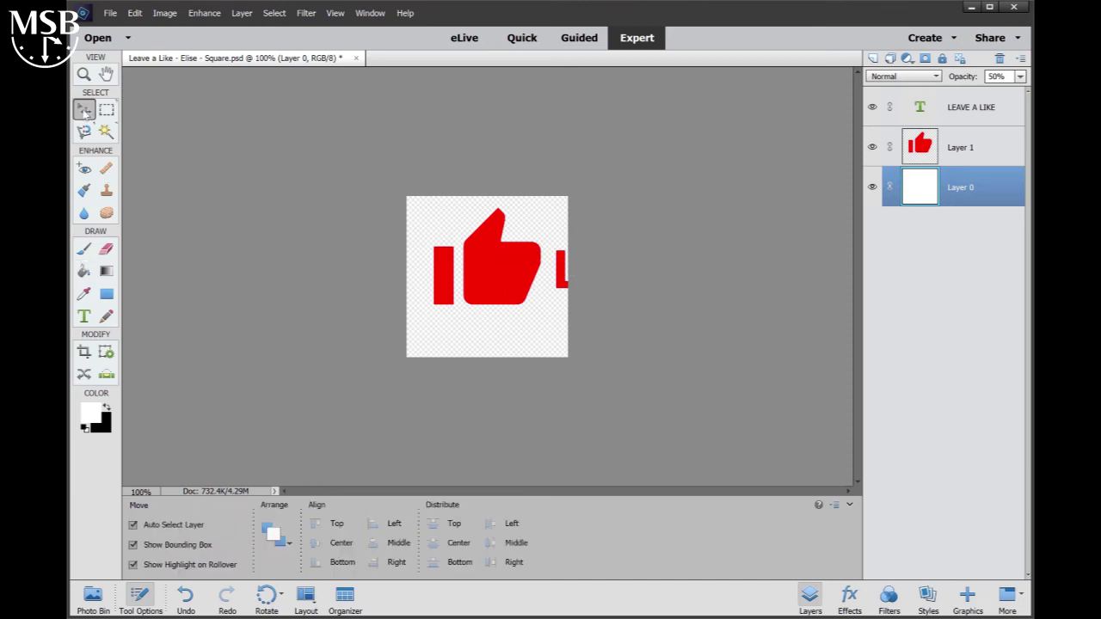
{"action": "left_click_drag", "start_coordinate": [560, 277], "coordinate": [412, 301]}
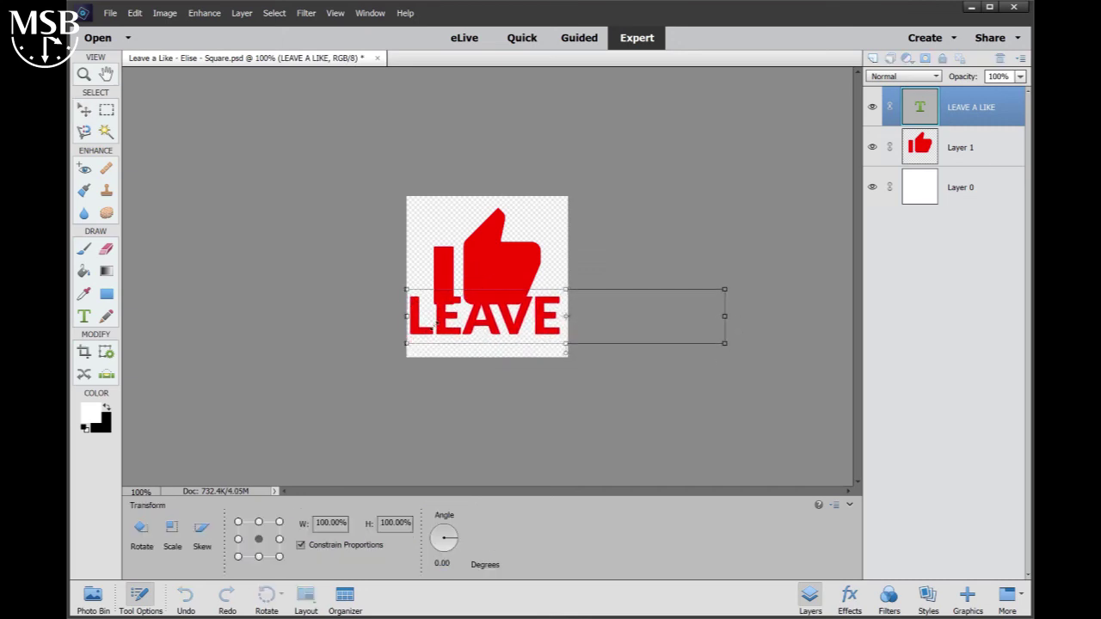
{"action": "left_click_drag", "start_coordinate": [406, 343], "coordinate": [472, 332]}
{"action": "left_click", "coordinate": [499, 352]}
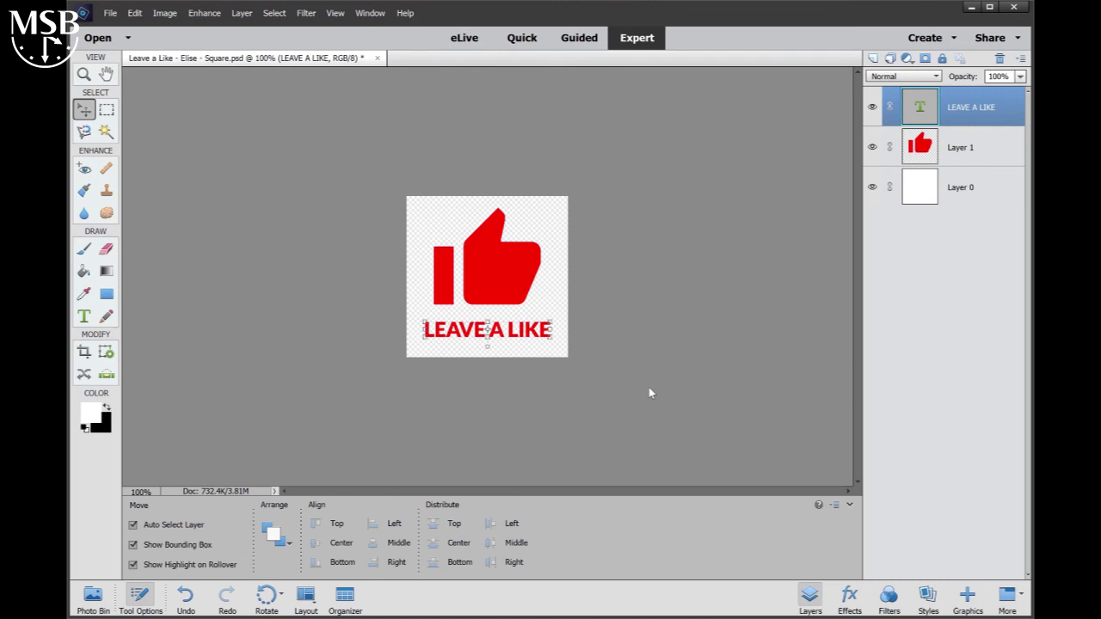
{"action": "left_click", "coordinate": [648, 387]}
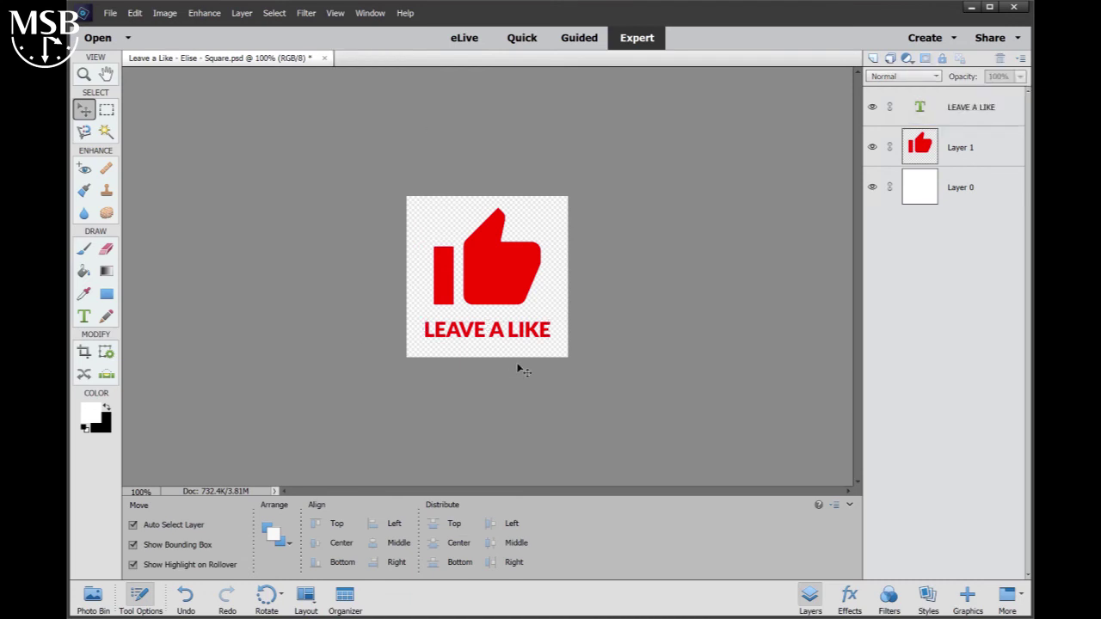
Show the Image menu's Resize submenu with Image Size and Canvas Size.
{"action": "left_click", "coordinate": [165, 13]}
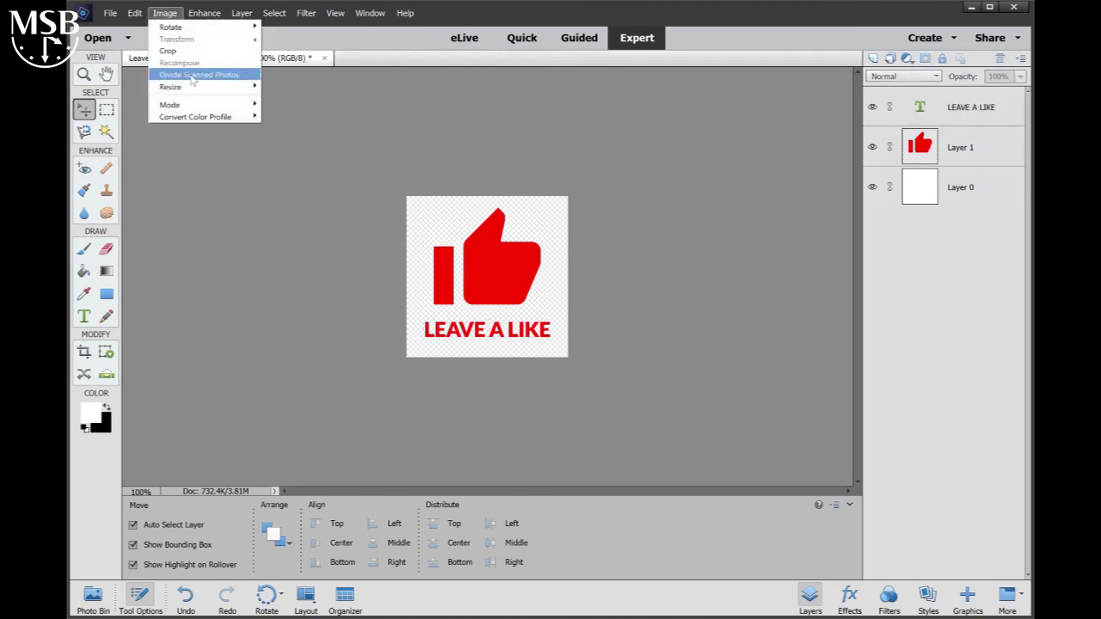
{"action": "mouse_move", "coordinate": [195, 89]}
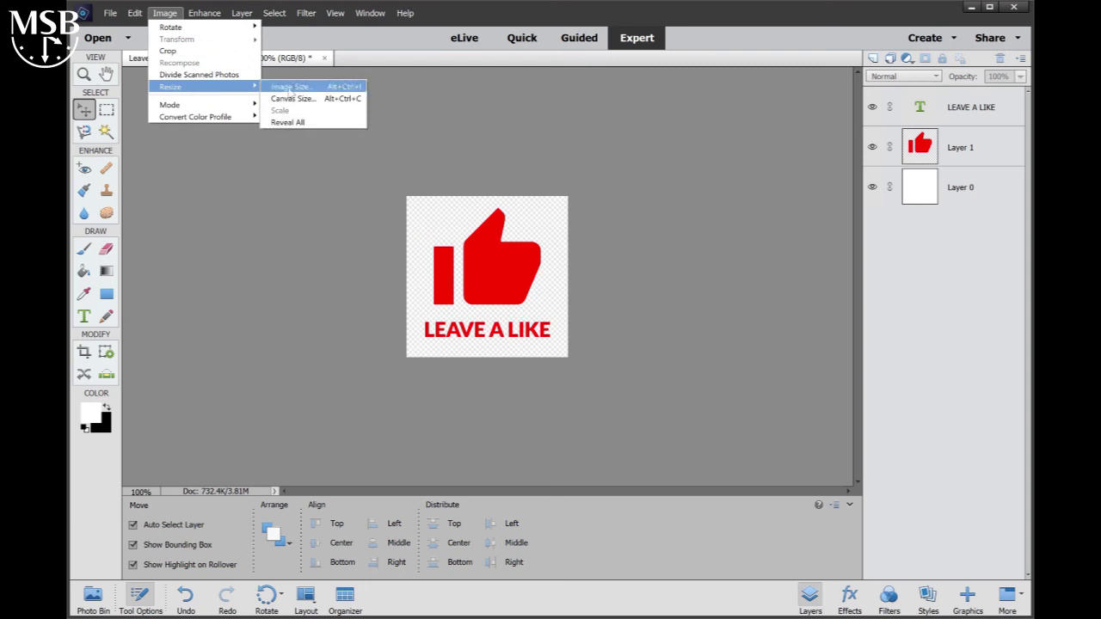